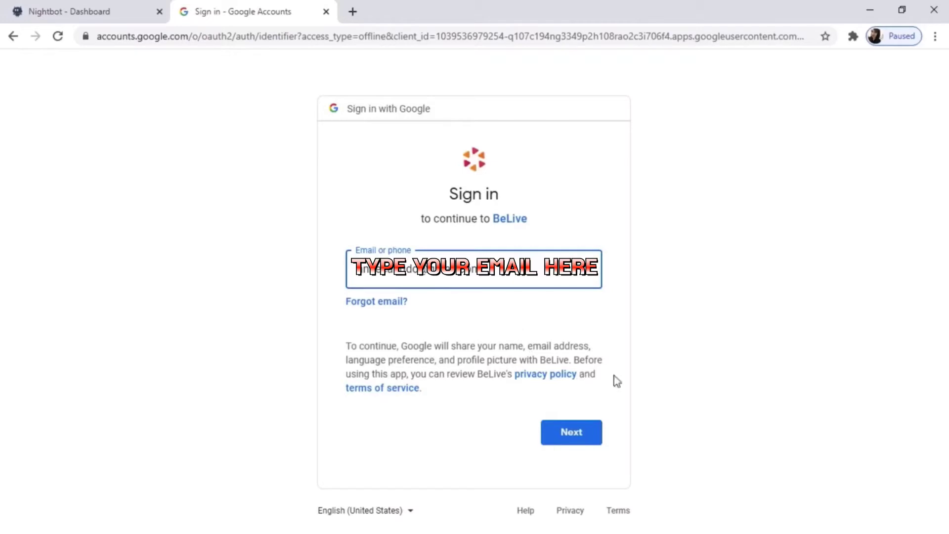
- Sign in to BeLive with Google by submitting the account e-mail, entering the account password and choosing the personal account
left_click(580, 429)
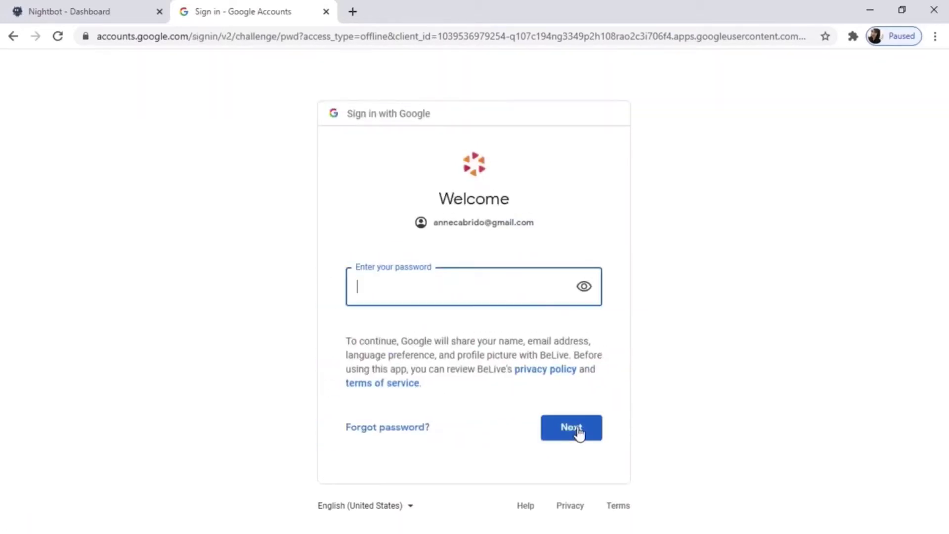
type("••••••••••")
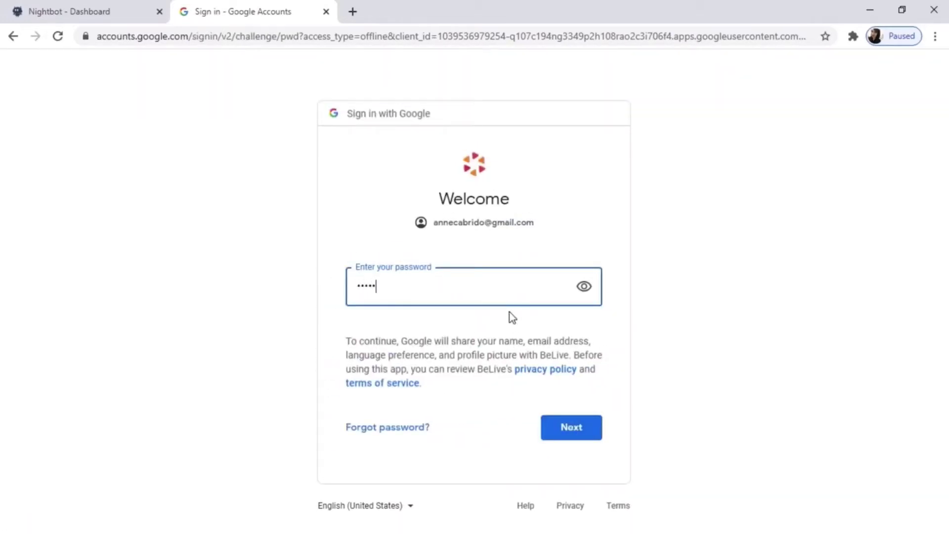
type("••••")
left_click(582, 426)
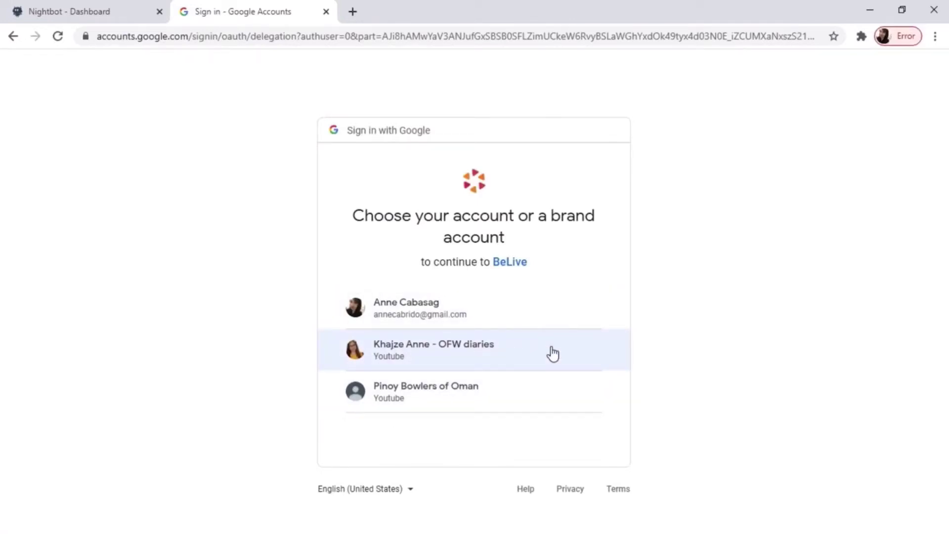
left_click(546, 319)
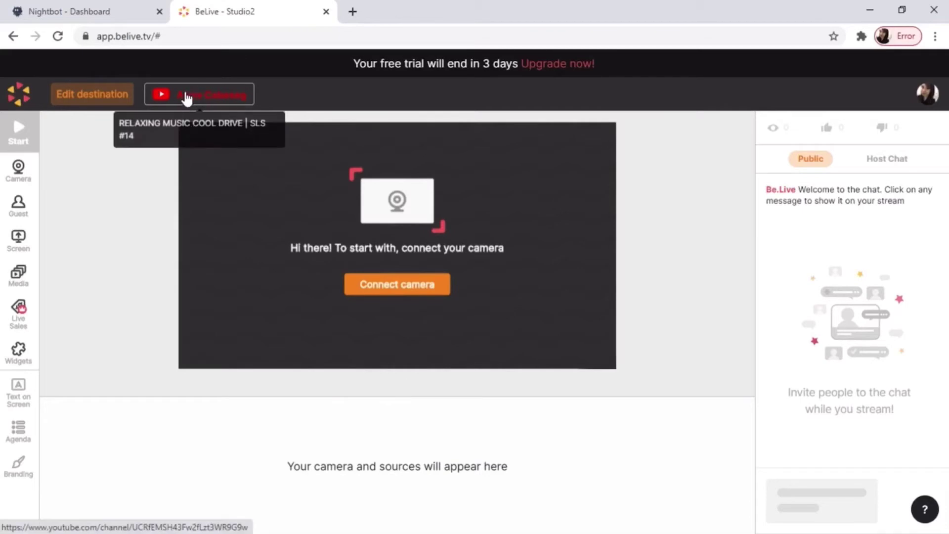
- Open the stream destination settings and sign out of the connected YouTube account
left_click(103, 97)
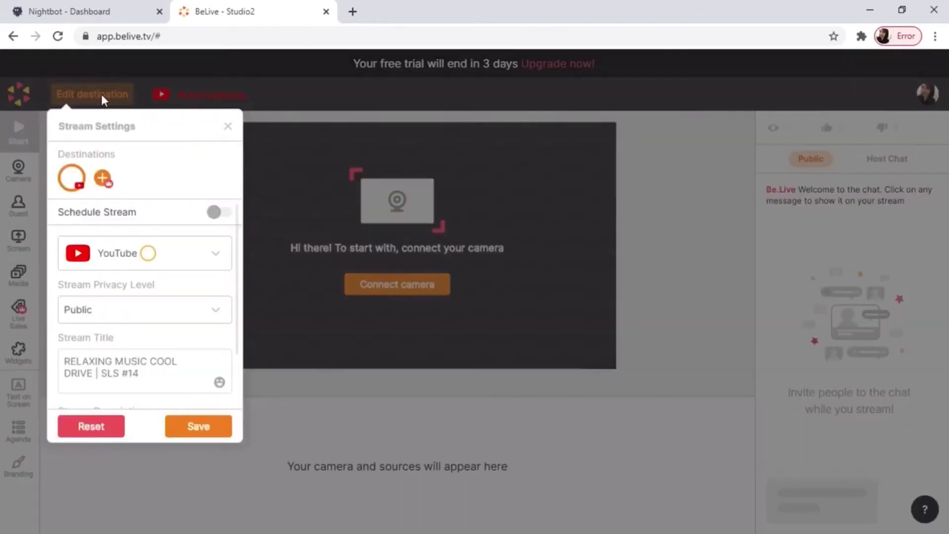
left_click(149, 255)
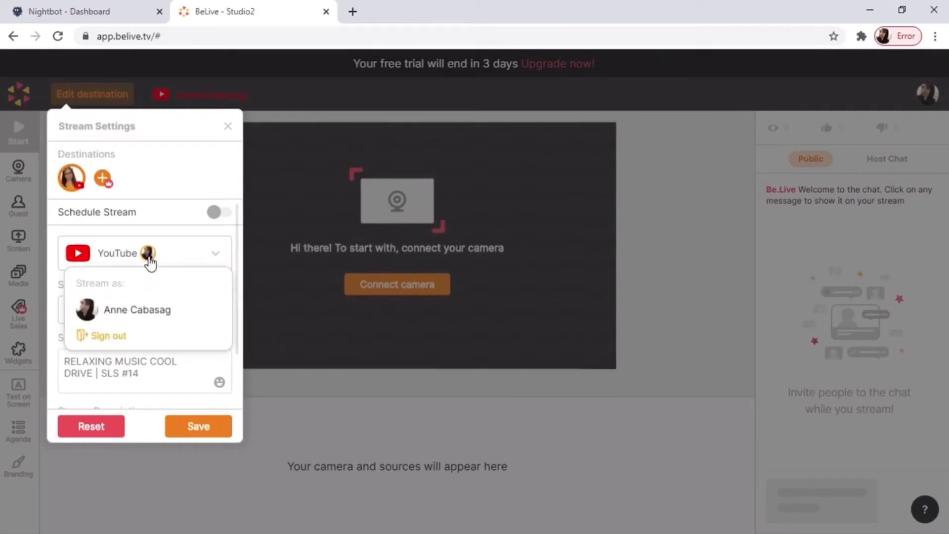
left_click(112, 335)
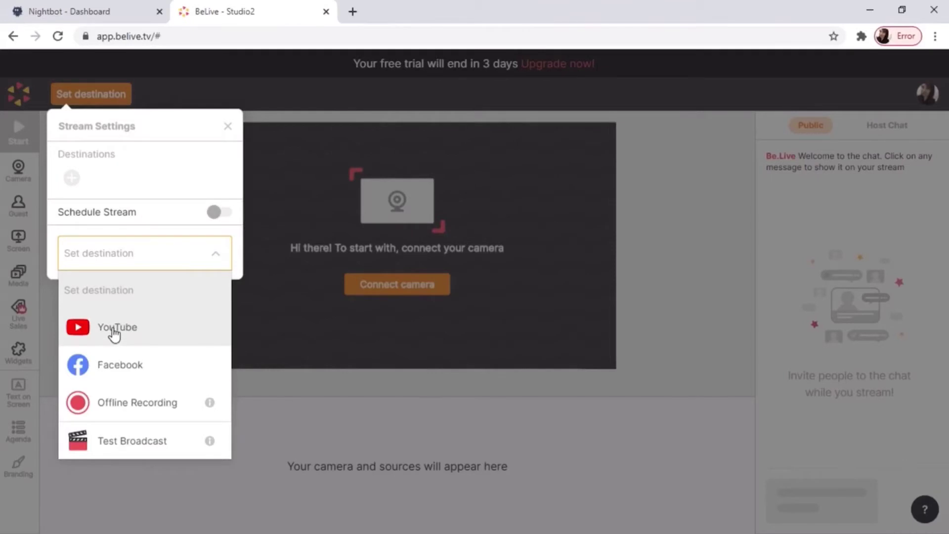
- Set YouTube as the stream destination using the OFW diaries brand account and allow BeLive to access it
left_click(116, 332)
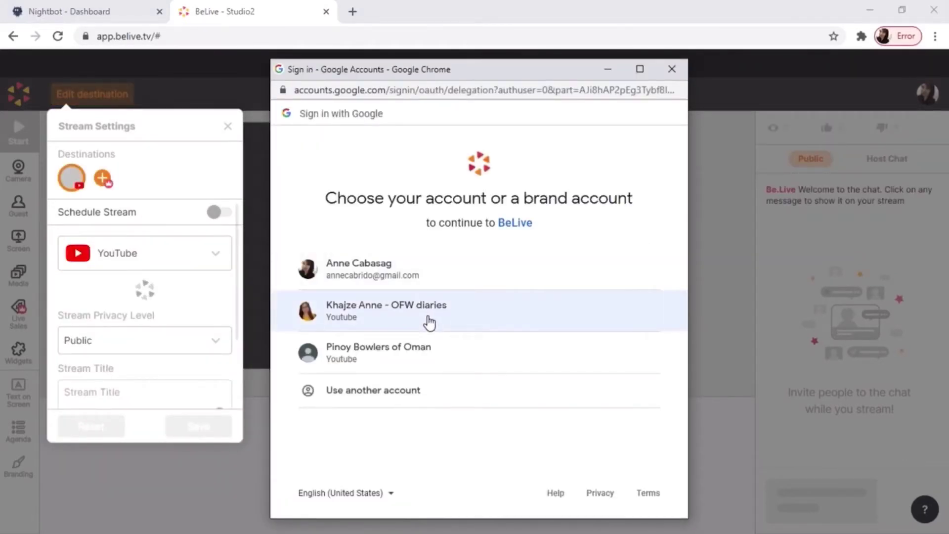
left_click(430, 322)
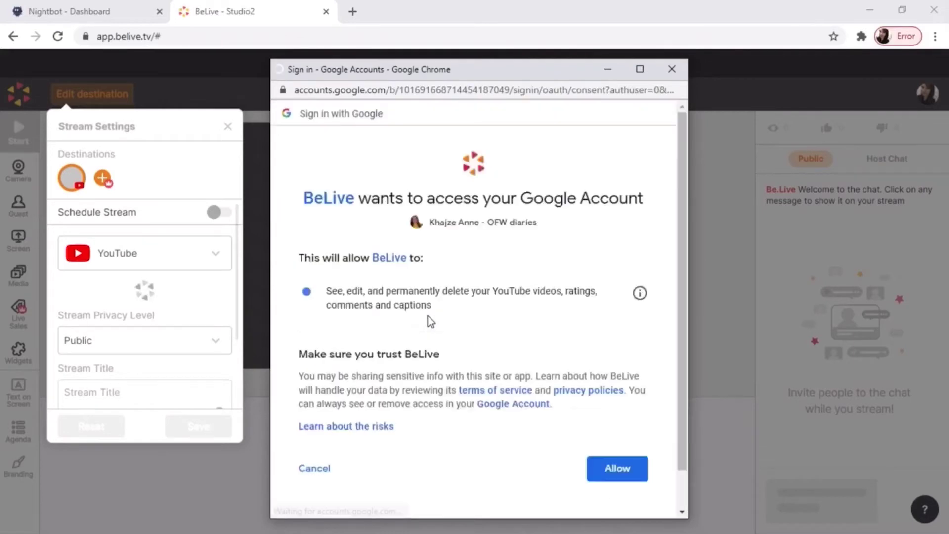
left_click(620, 472)
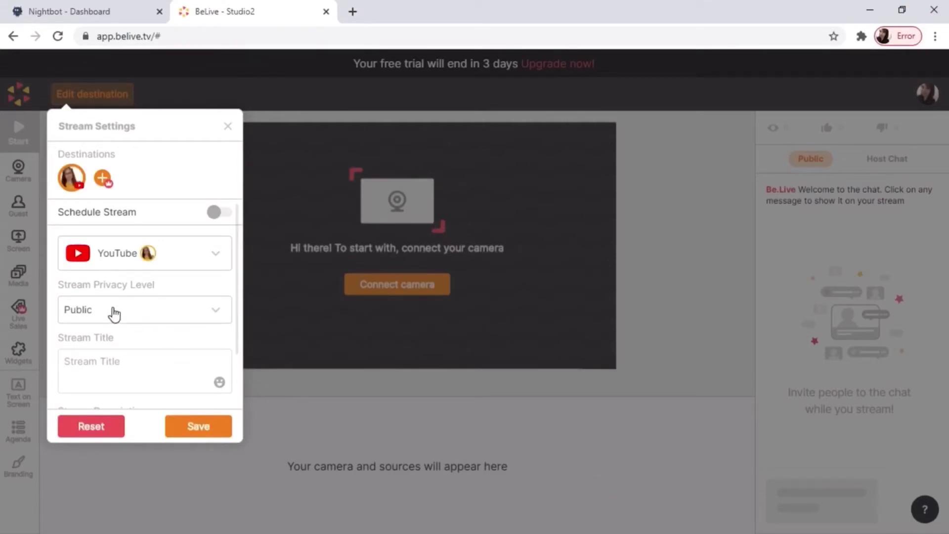
- Enter "MIGHTY KINGDOM RELAXING MUSIC | SLS #16" as the stream title
left_click(121, 365)
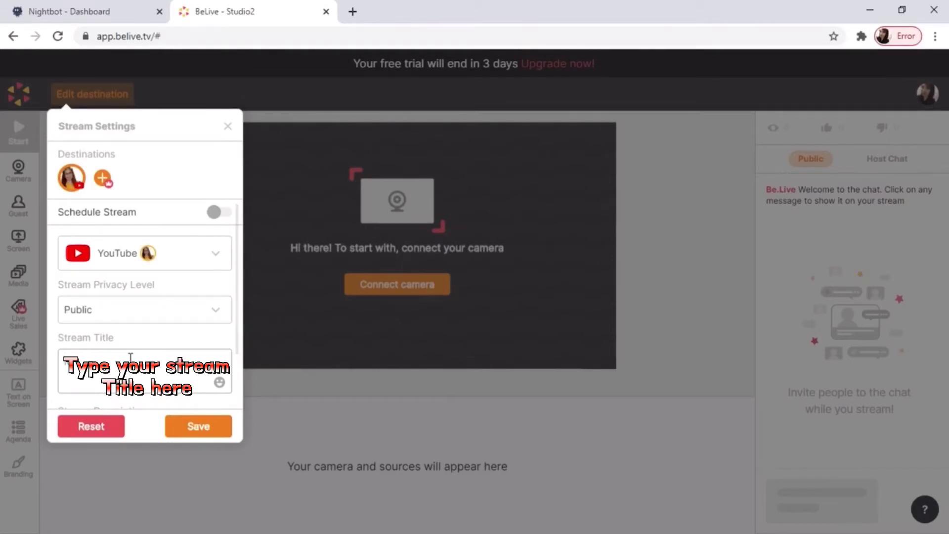
type("Testing KINGDOM! BEIEVING")
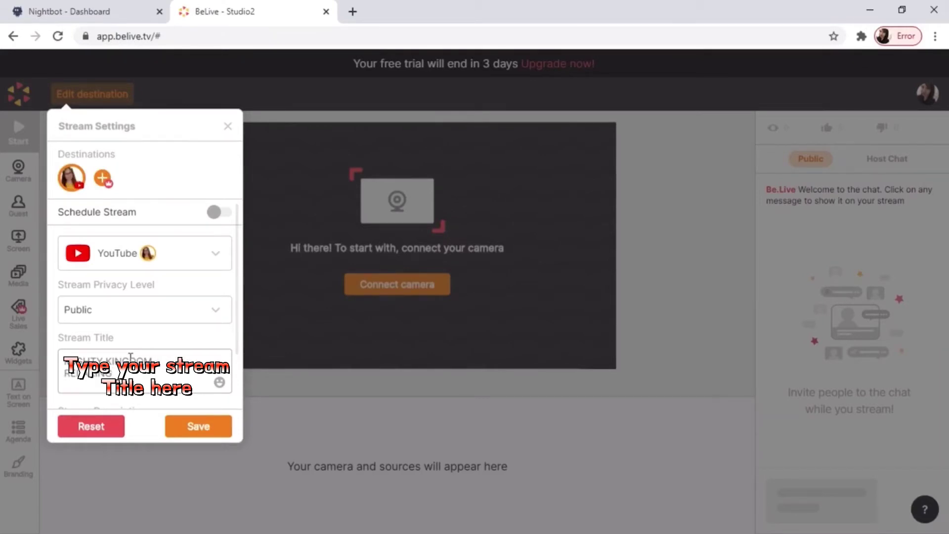
type(" MUSIC")
type("| sis")
key("BackSpace")
key("BackSpace")
key("BackSpace")
type("SLS")
type(" #")
type("15")
- Enter "Relaxing music for everyone." as the stream description and save the stream settings
scroll(187, 341, "down", 2)
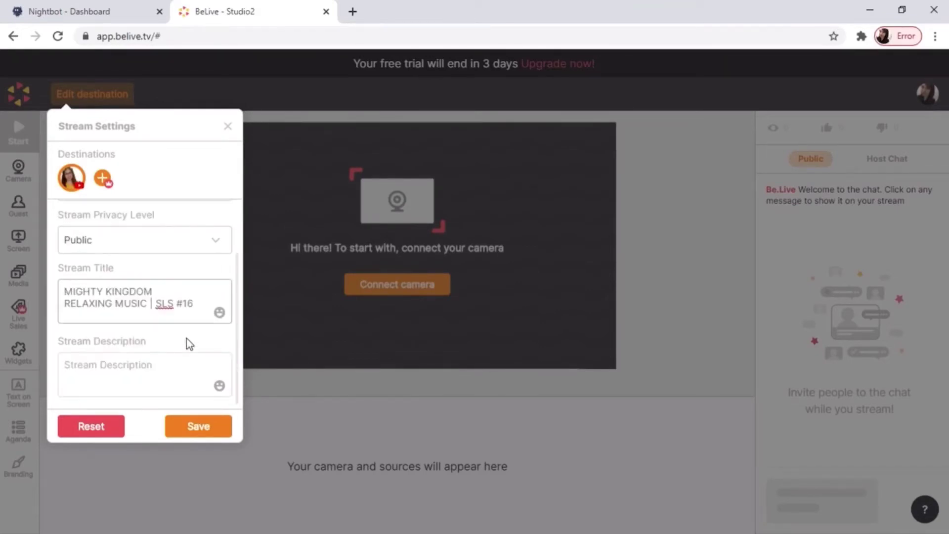
left_click(111, 369)
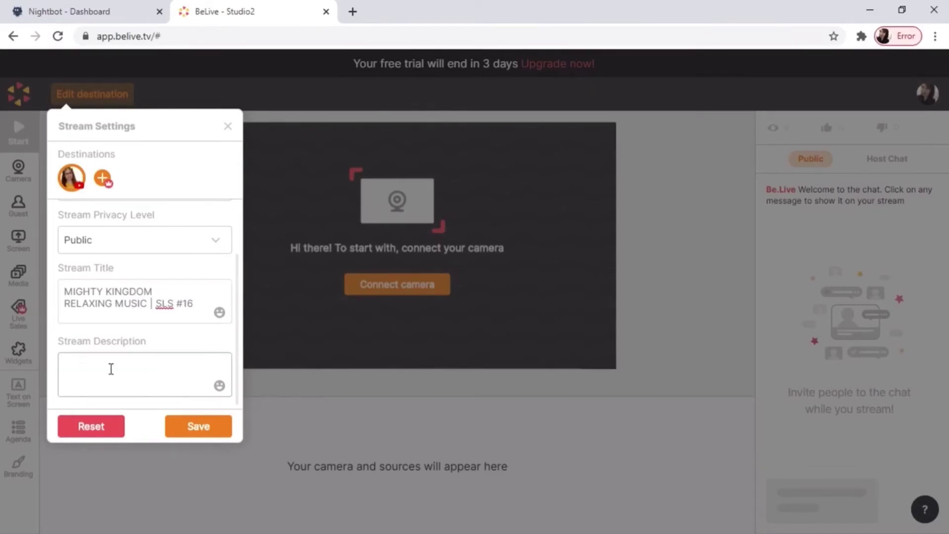
type("Relaxing music for every")
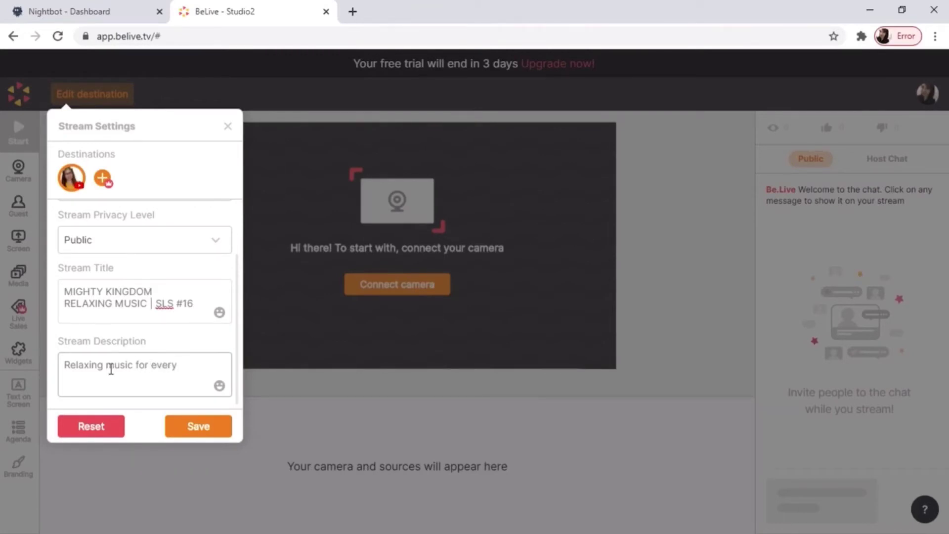
type("one")
type(".")
left_click(194, 428)
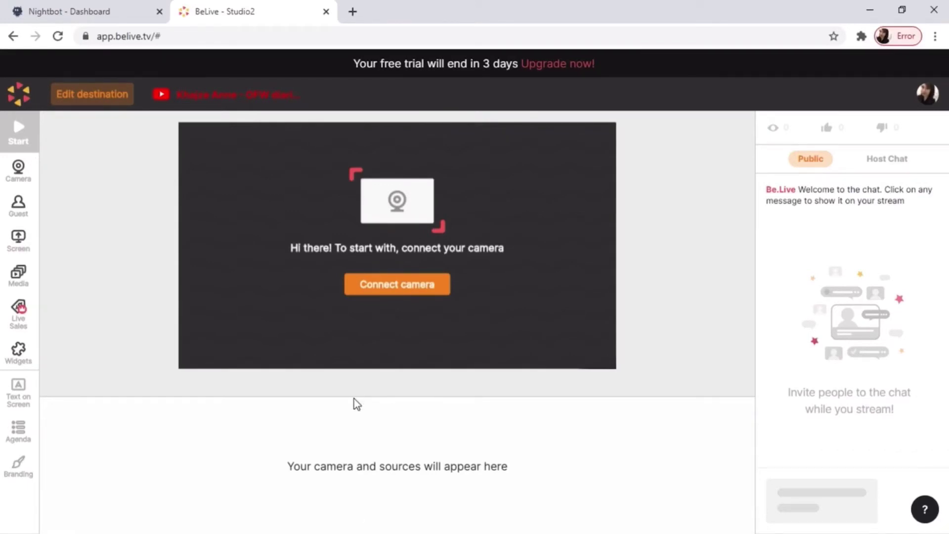
key("alt+Tab")
key("alt+Tab")
key("alt+Tab")
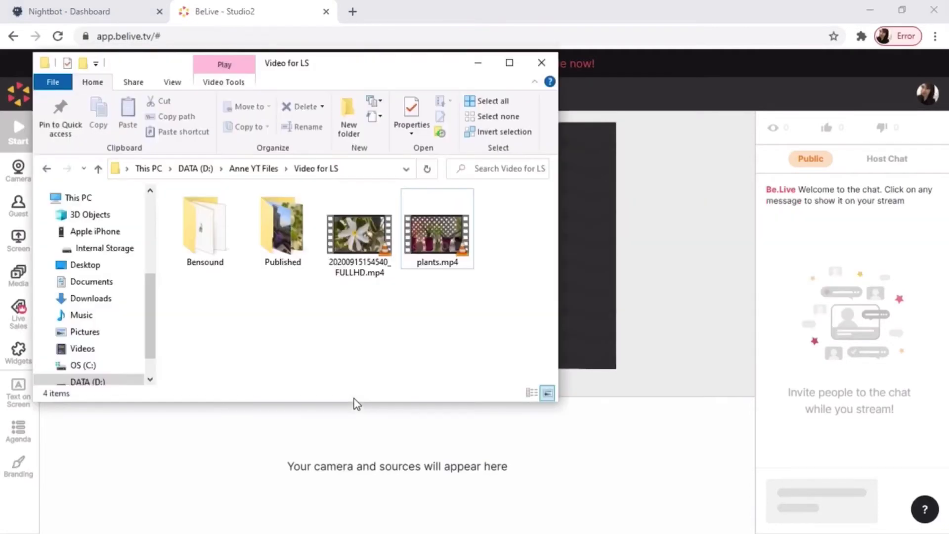
left_click(364, 271)
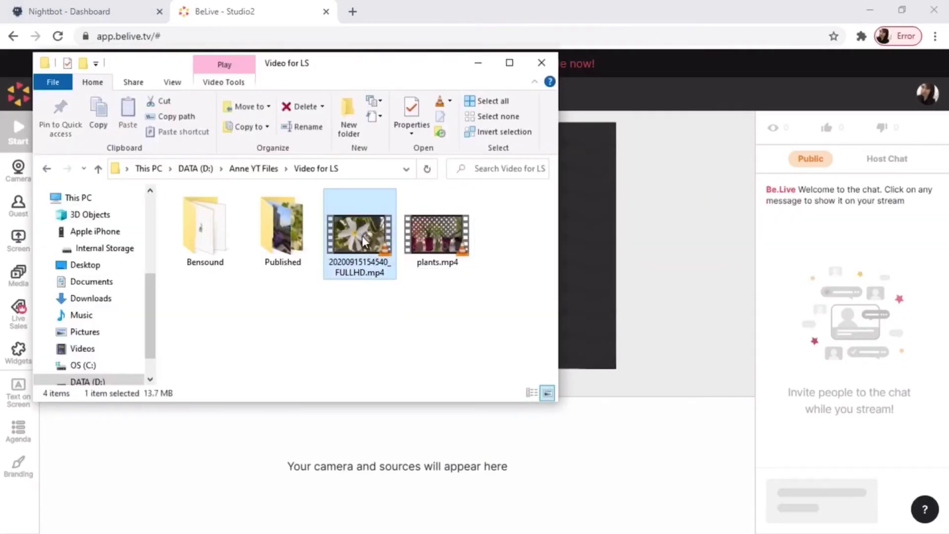
left_click(363, 271)
type("Mighty")
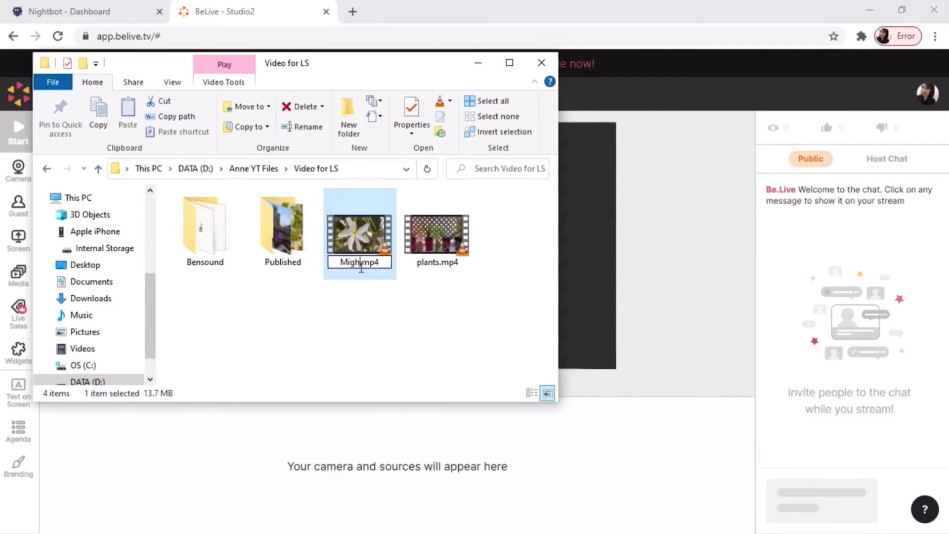
type("-")
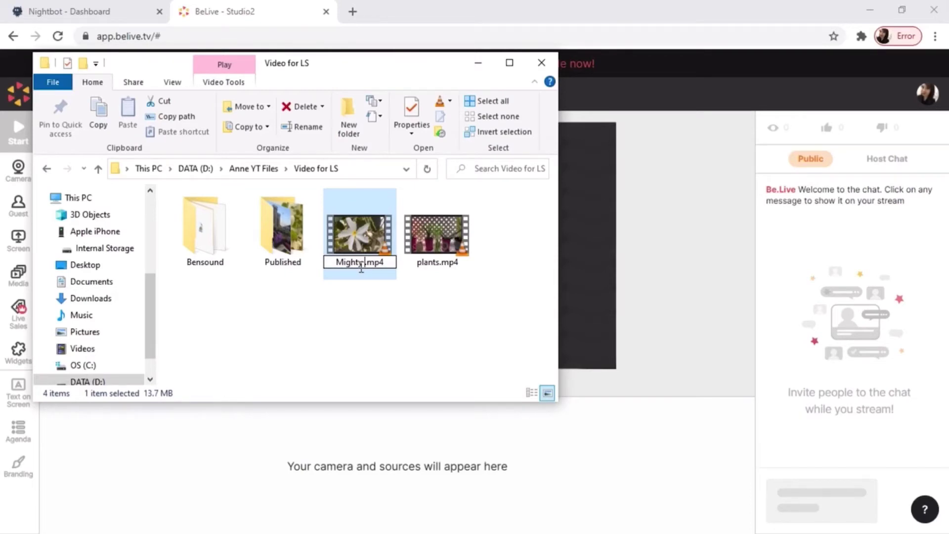
type("Kingdom")
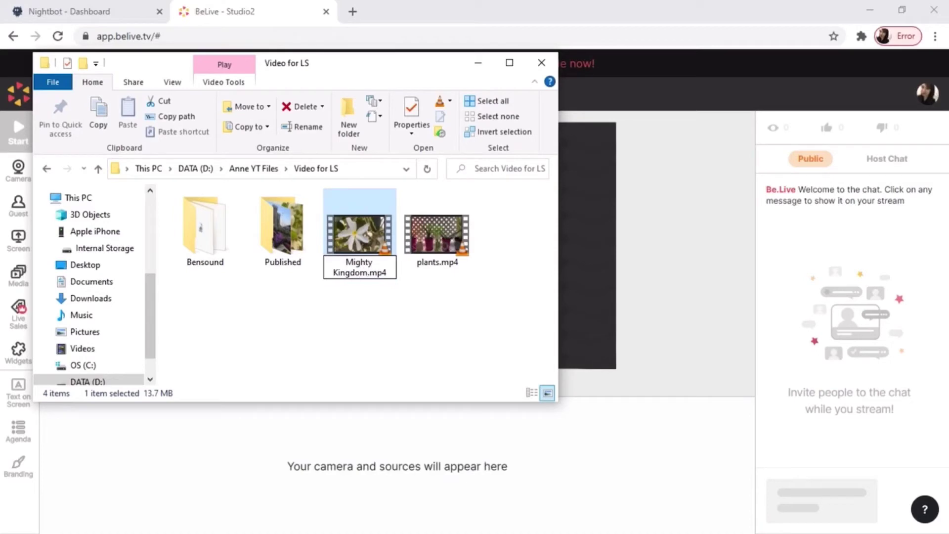
left_click(374, 304)
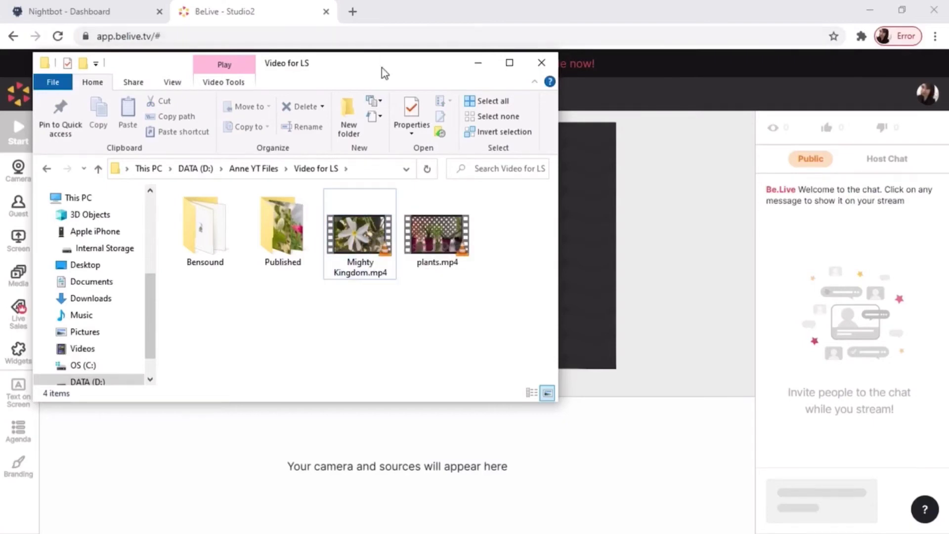
- Open Mighty Kingdom.mp4 from the folder in a new browser tab of the BeLive window
left_click_drag(382, 67, 533, 103)
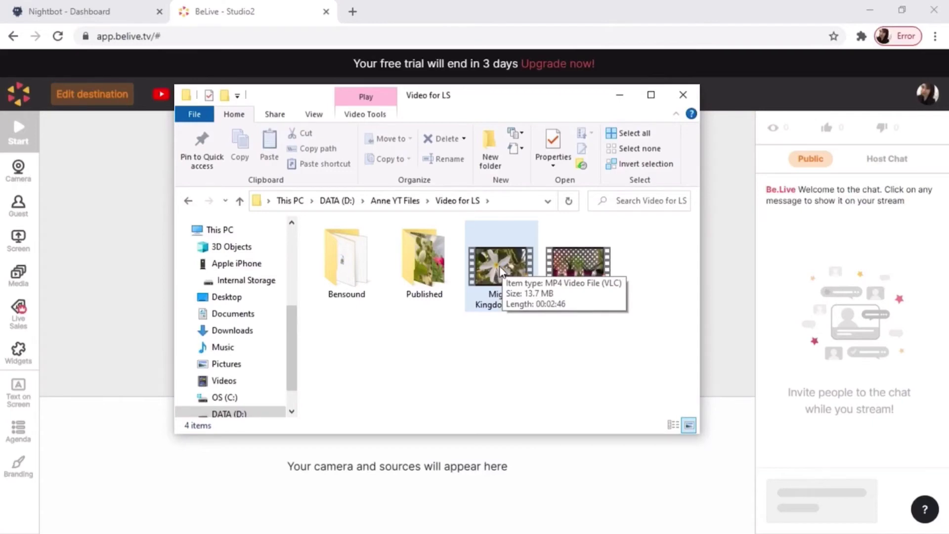
left_click_drag(501, 271, 384, 49)
left_click_drag(367, 18, 354, 15)
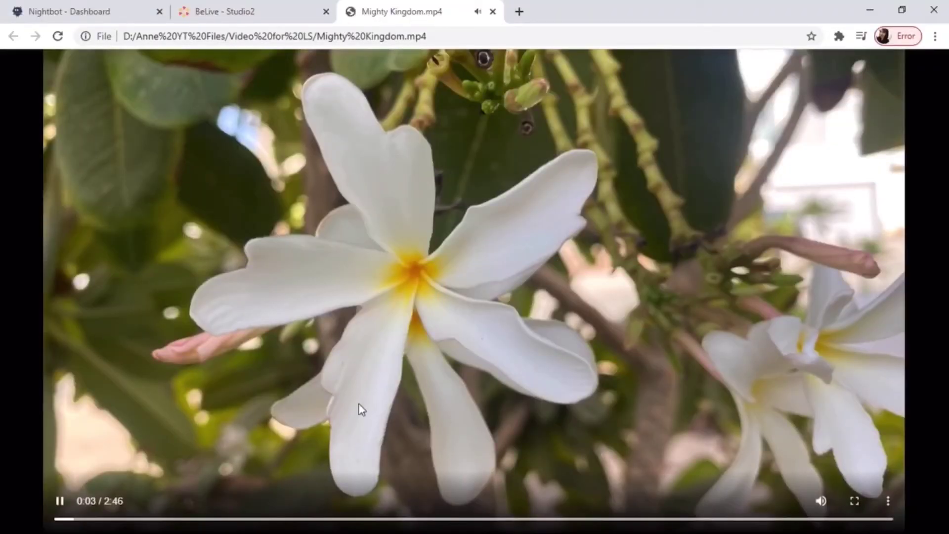
mouse_move(820, 504)
right_click(642, 120)
left_click(680, 131)
left_click(855, 503)
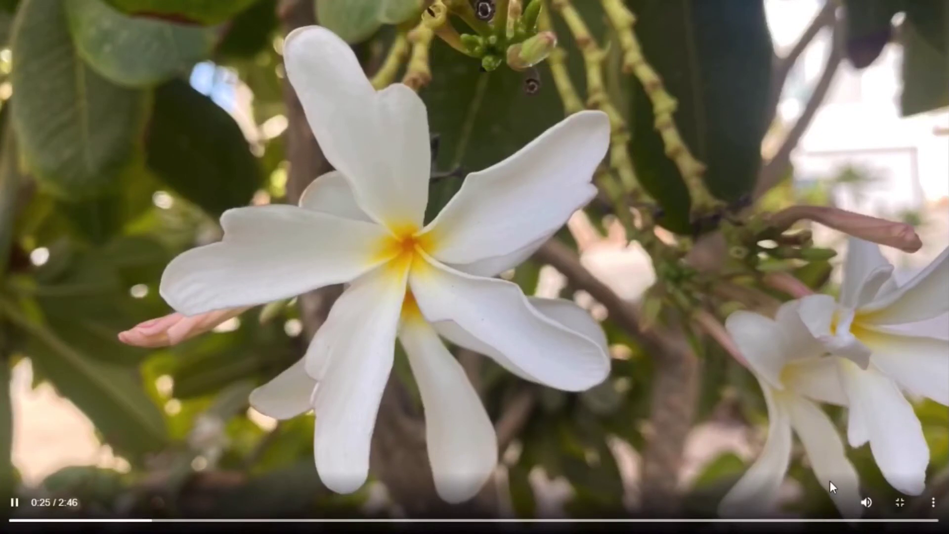
key("alt+Tab")
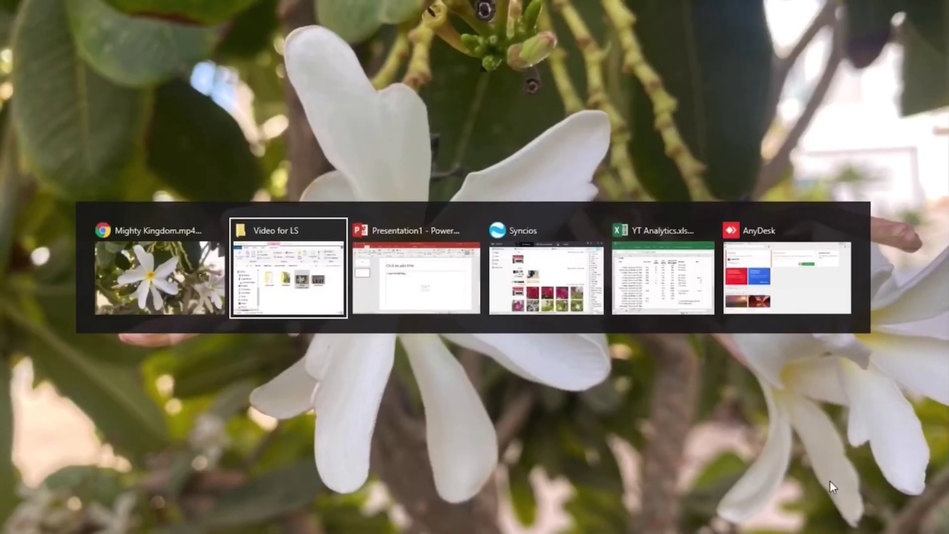
key("alt+Tab")
key("alt+Tab")
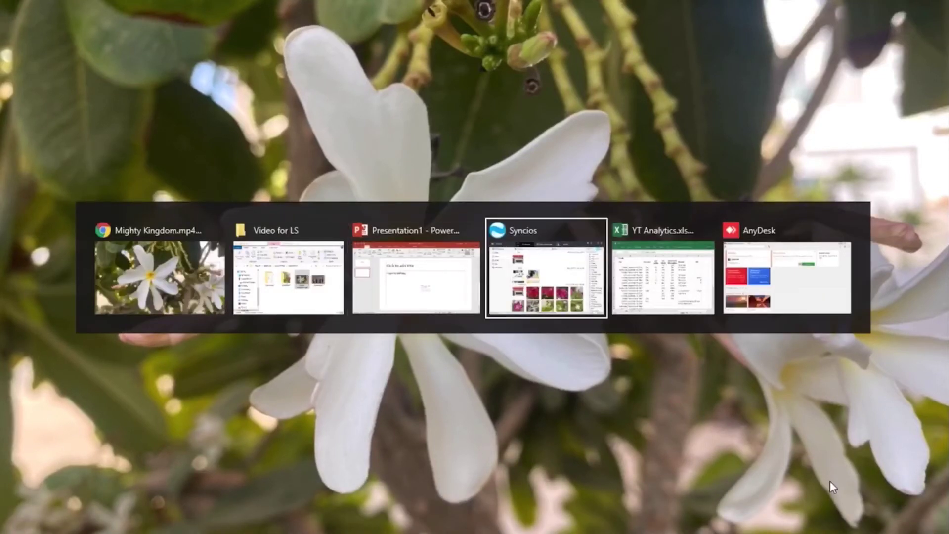
key("alt+Tab")
key("alt+Tab")
key("alt+Tab")
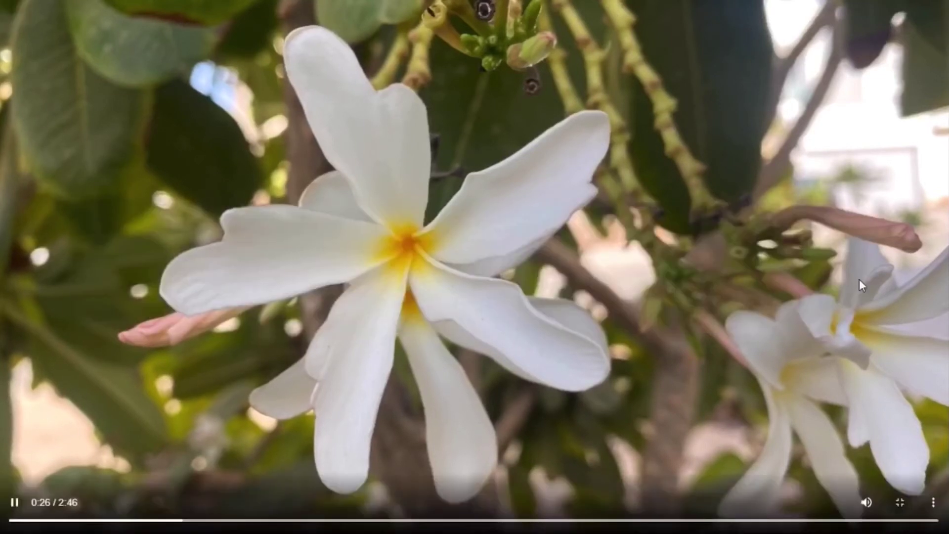
key("Escape")
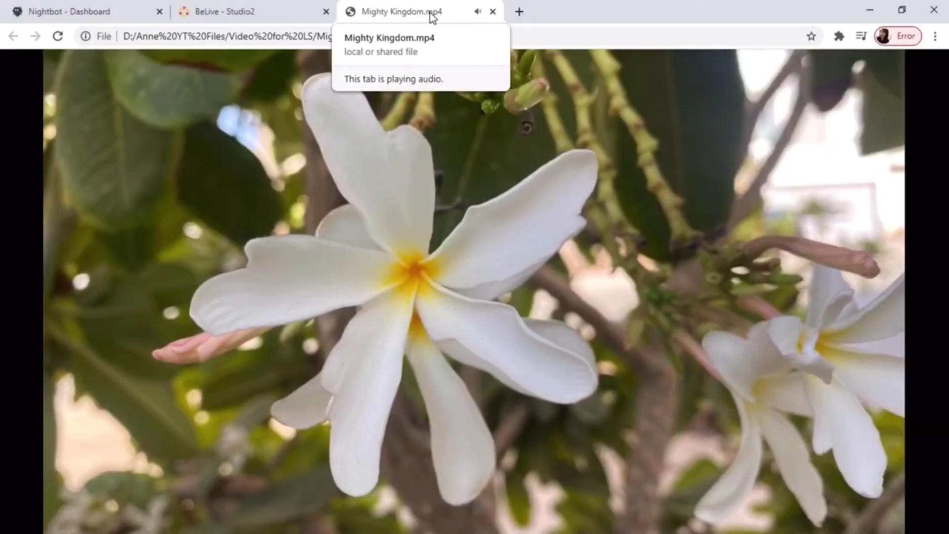
- Detach the Mighty Kingdom.mp4 tab into its own full-screen window and switch back to the BeLive studio
left_click_drag(431, 15, 431, 54)
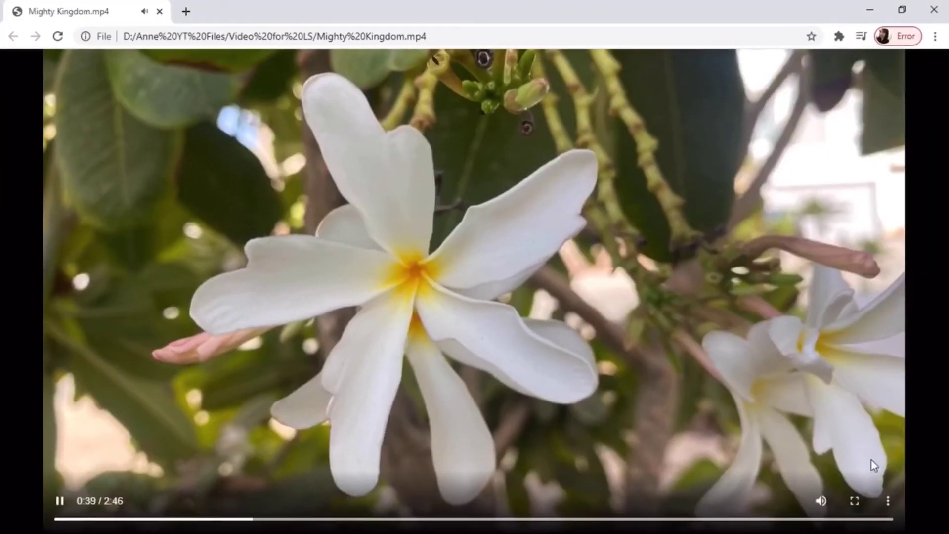
left_click(855, 500)
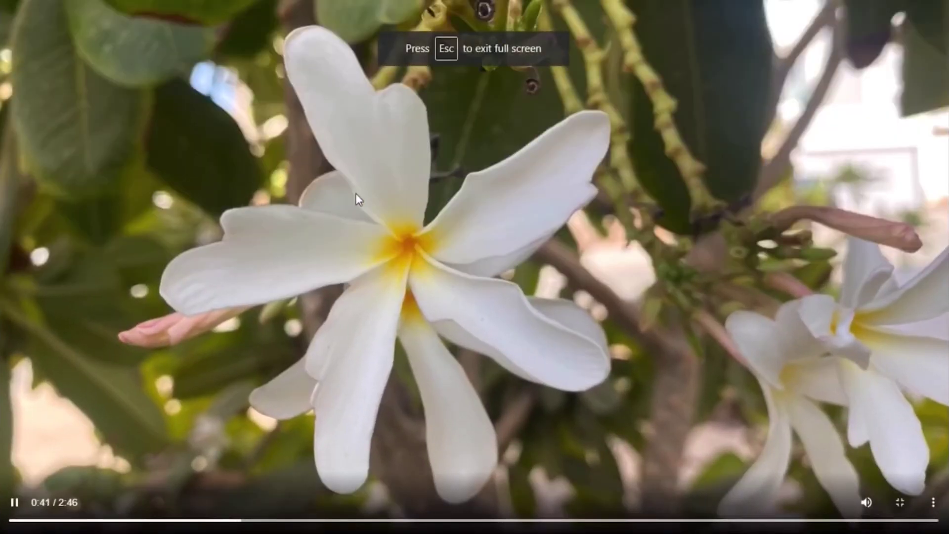
key("alt+Tab")
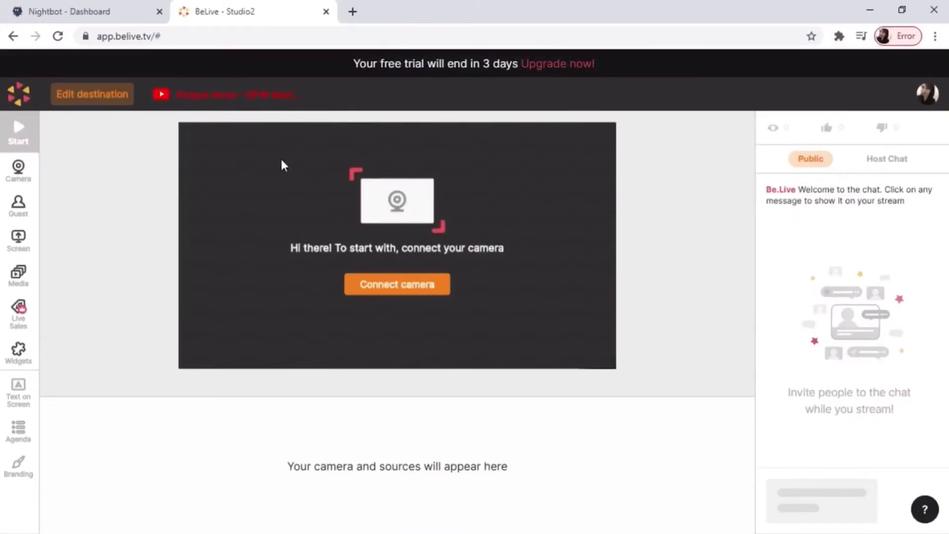
- Share the Mighty Kingdom.mp4 Chrome tab with its audio as a screen source and return to the BeLive studio
left_click(19, 242)
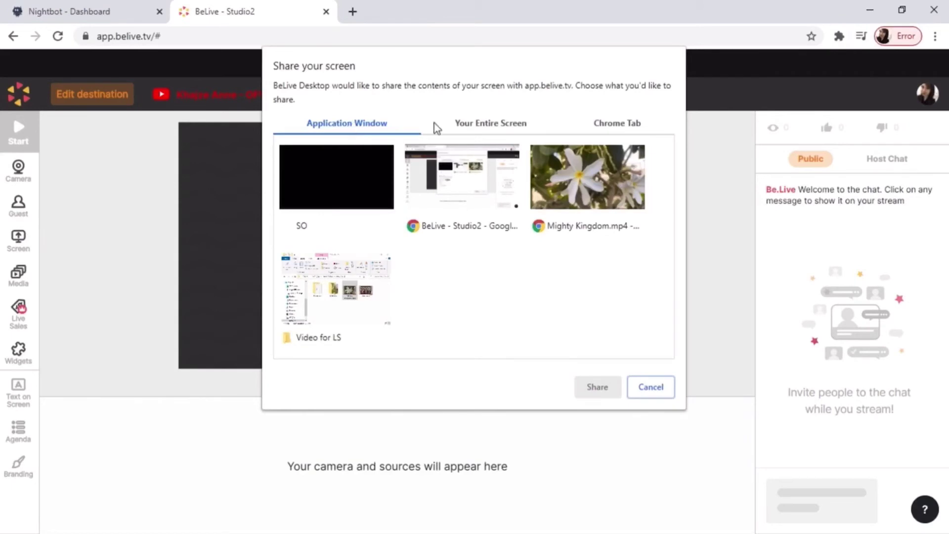
left_click(621, 130)
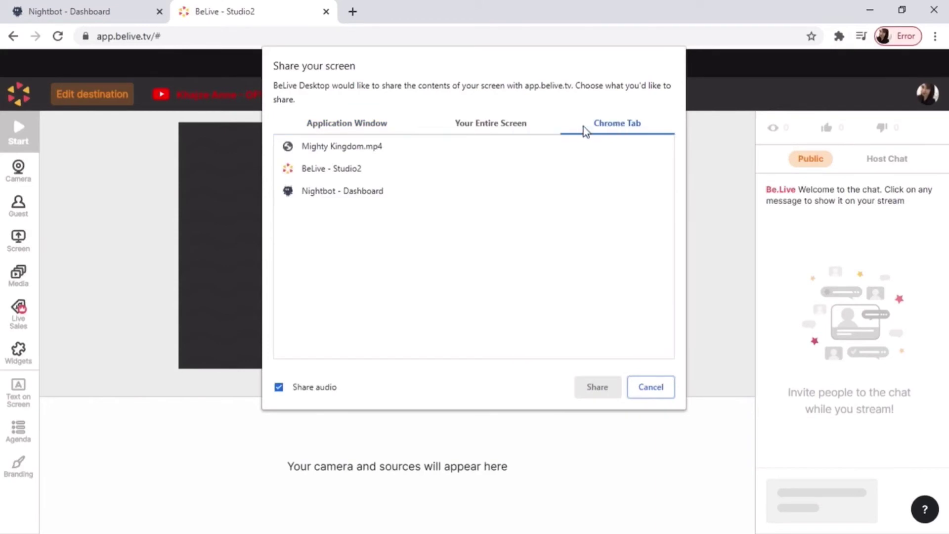
left_click(324, 150)
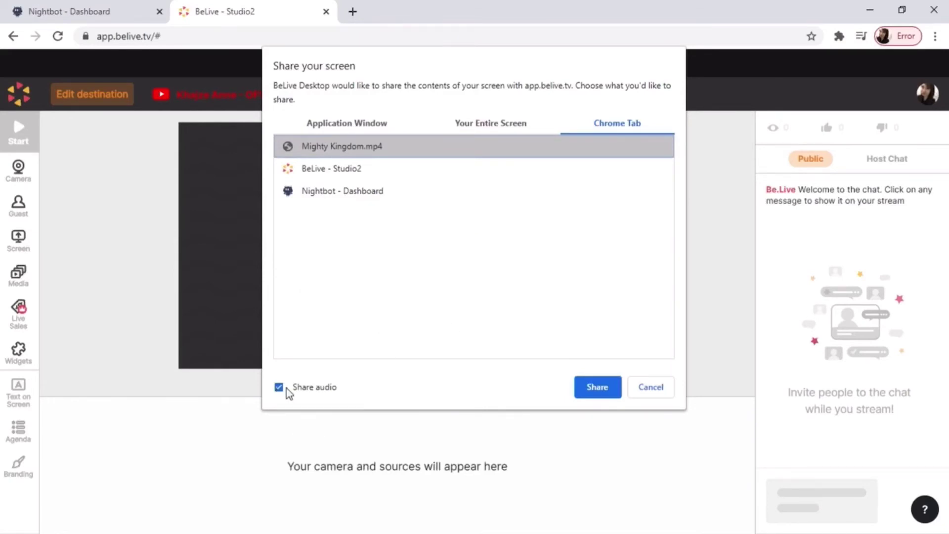
left_click(607, 391)
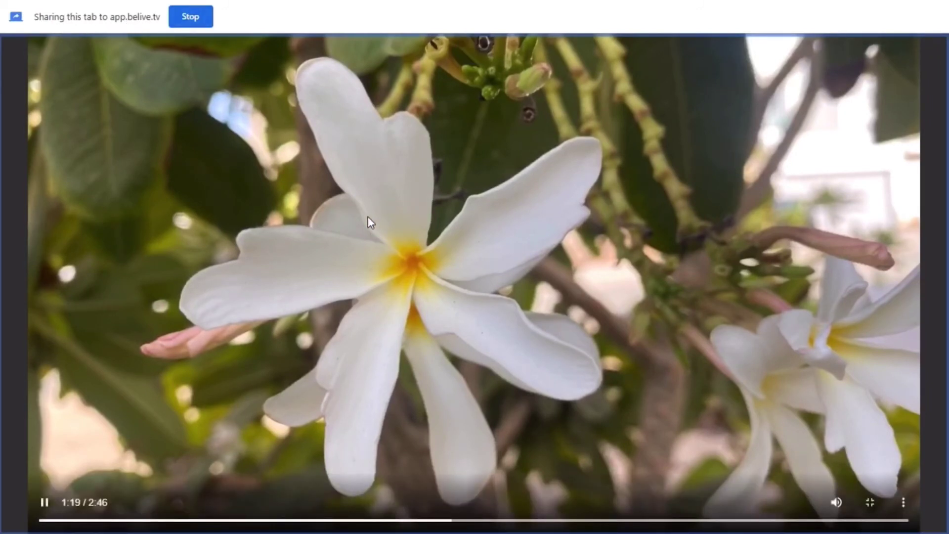
key("alt+Tab")
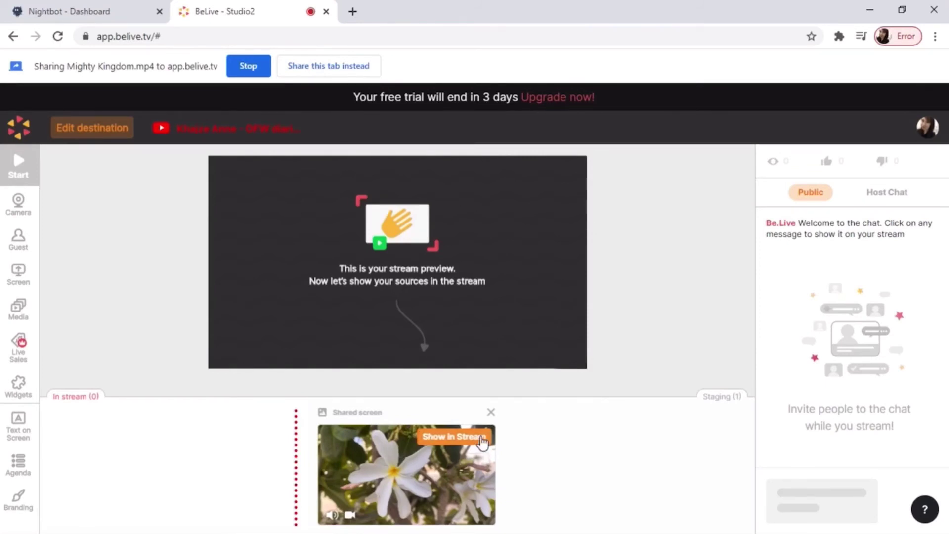
- Show the shared screen source in the stream and start streaming live
left_click(454, 437)
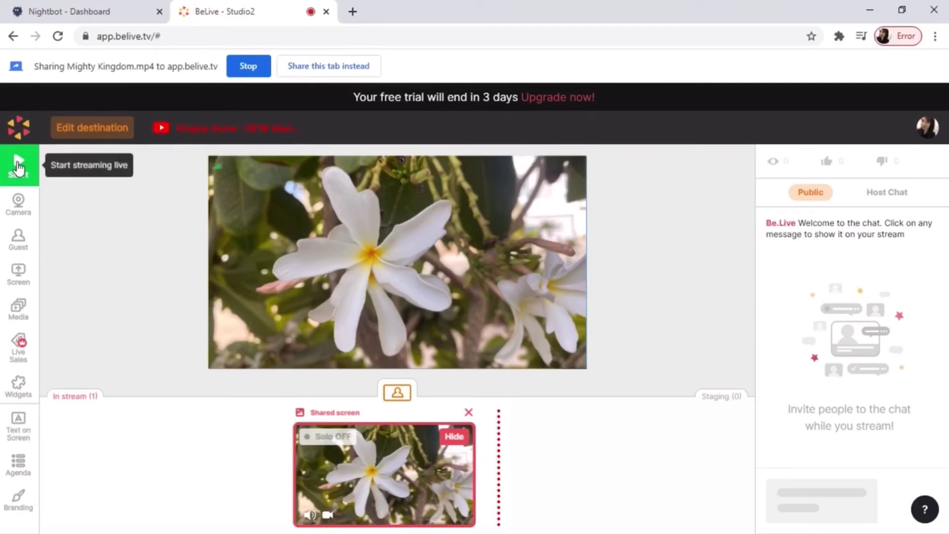
left_click(18, 166)
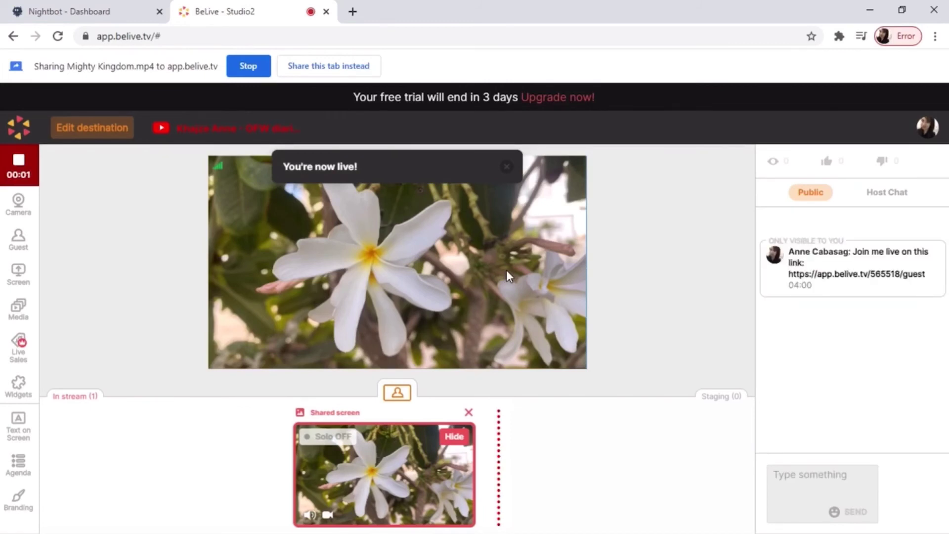
mouse_move(789, 254)
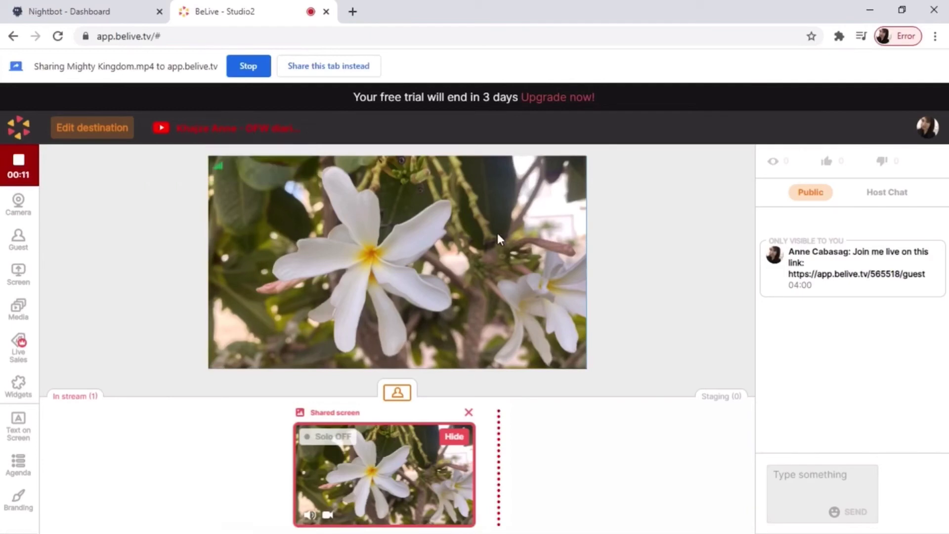
- Open the destination YouTube channel in a new browser tab and check its uploads for the MIGHTY KINGDOM RELAXING MUSIC | SLS #16 stream
right_click(217, 132)
left_click(255, 140)
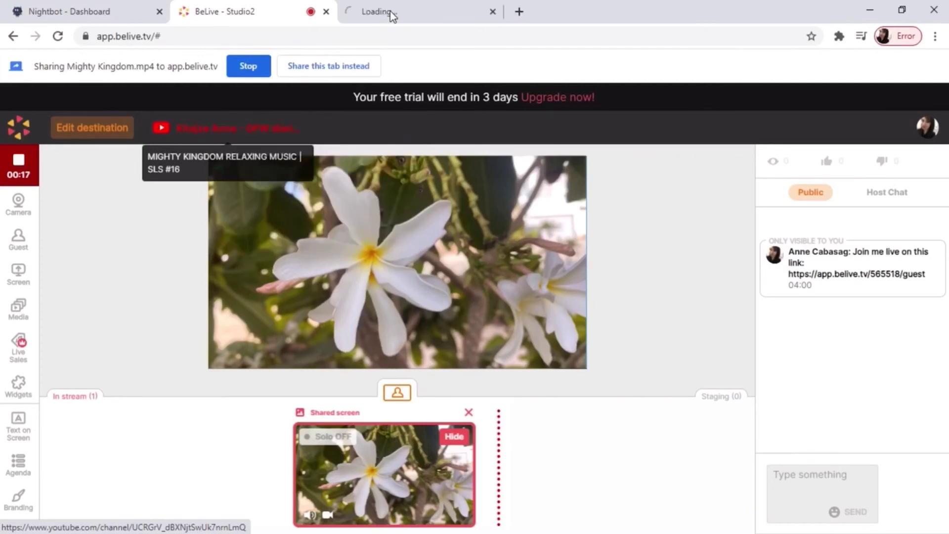
left_click(408, 16)
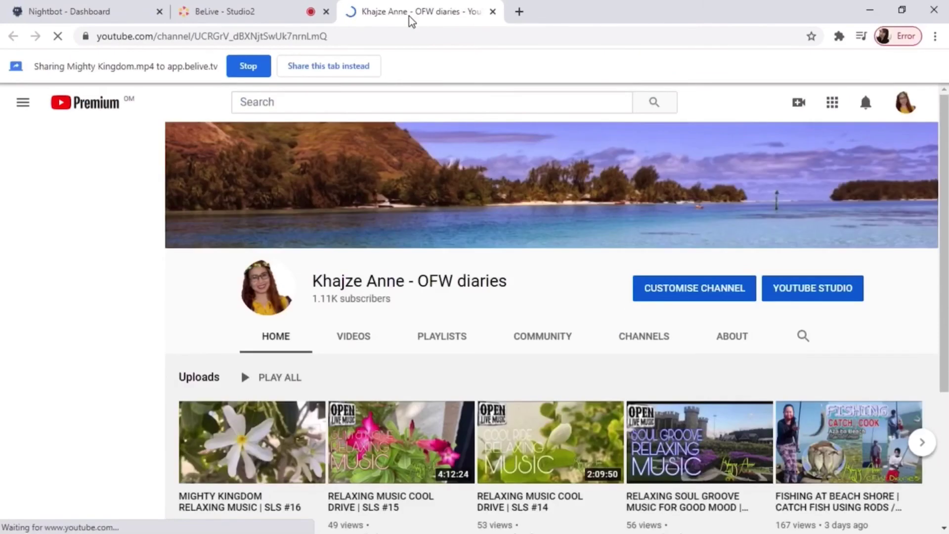
scroll(247, 411, "down", 3)
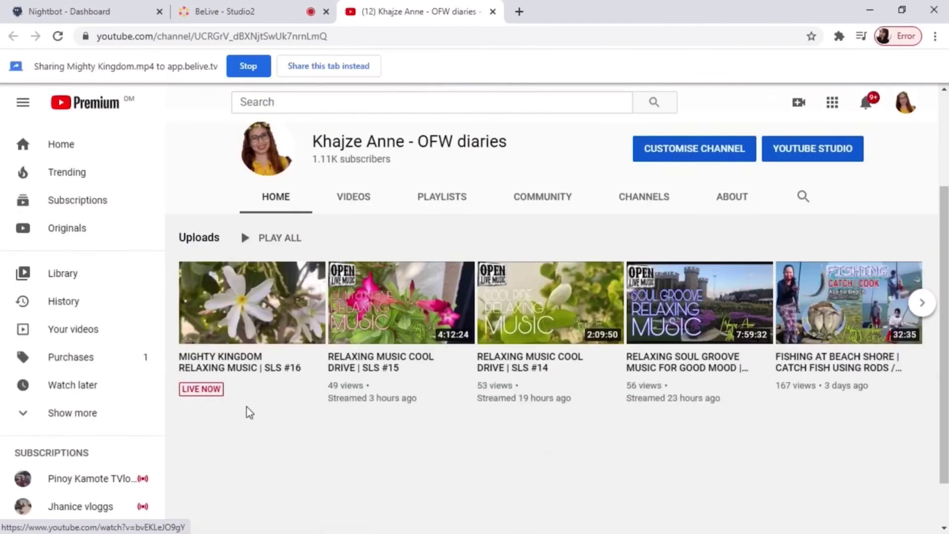